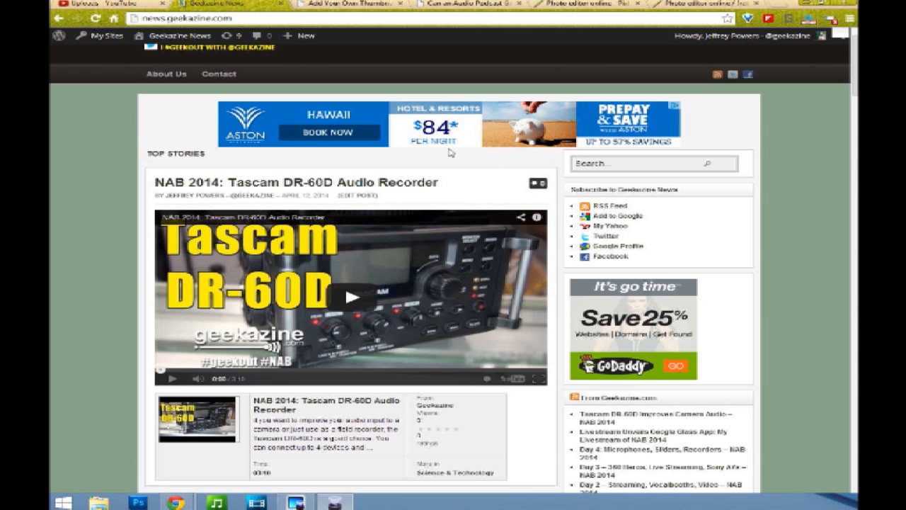
Step: Open the edit page of the "How to Use Adobe Premiere Pro to Record Audio Podcast" video from the channel's uploads
left_click(123, 6)
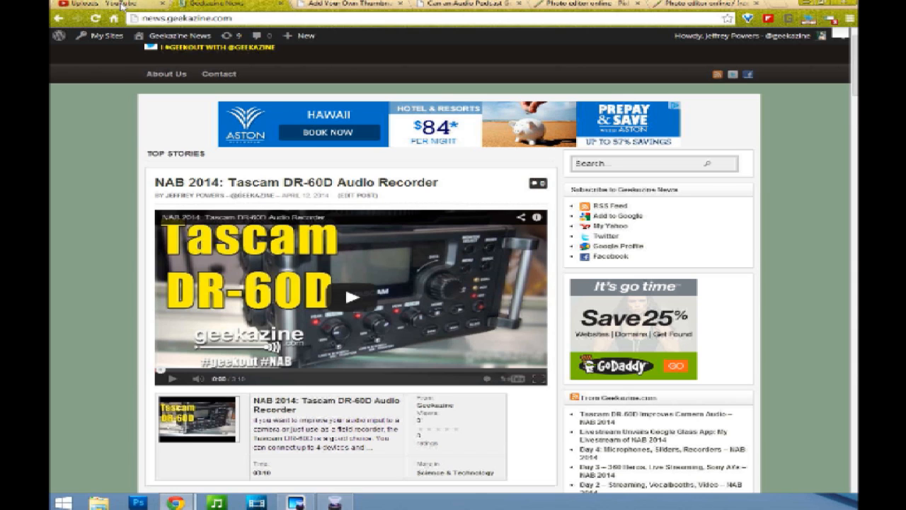
left_click(123, 6)
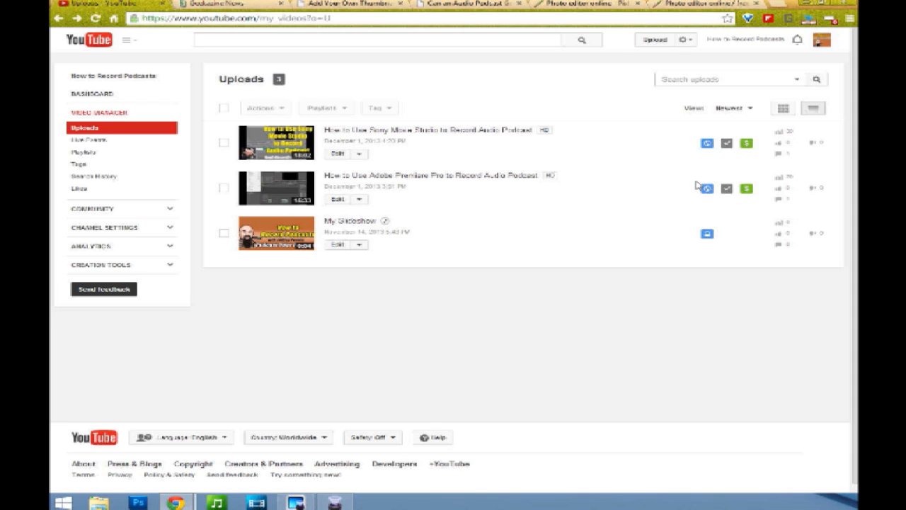
left_click(338, 201)
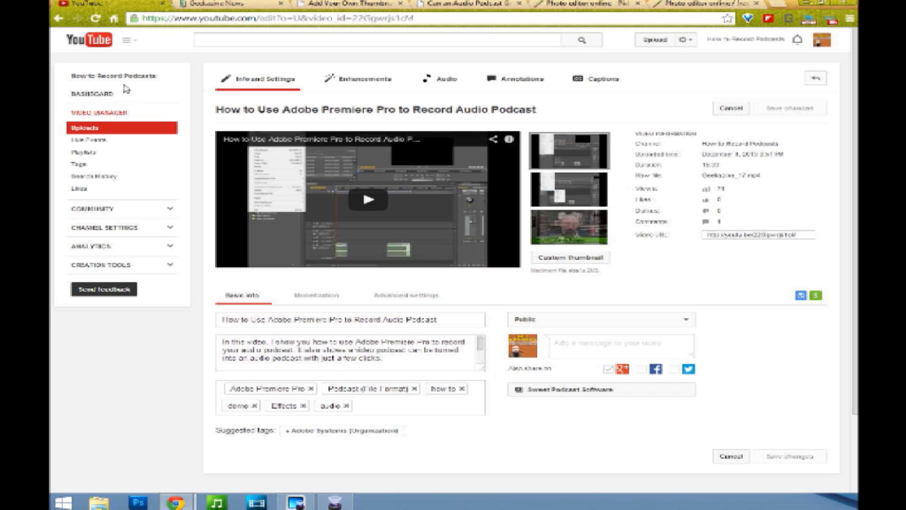
Step: Return to the YouTube home page and browse the recommended video feed
left_click(96, 43)
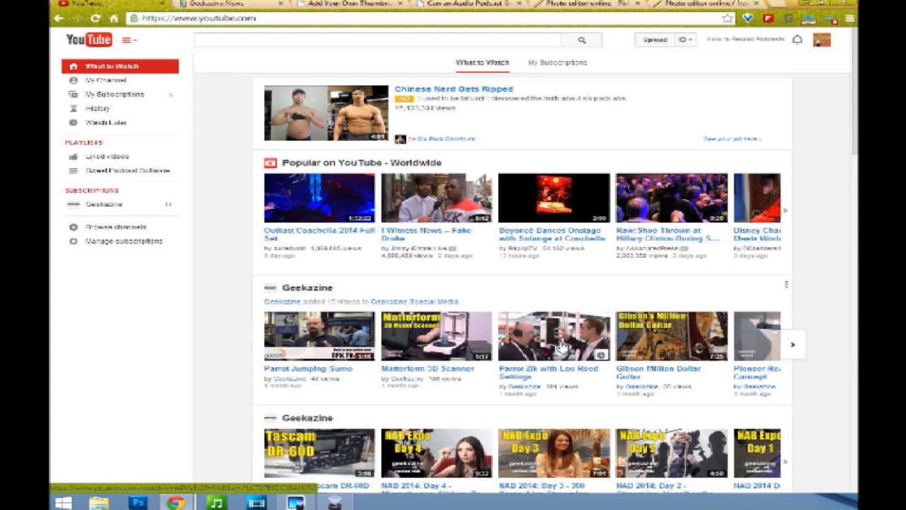
scroll(563, 347, "down", 1)
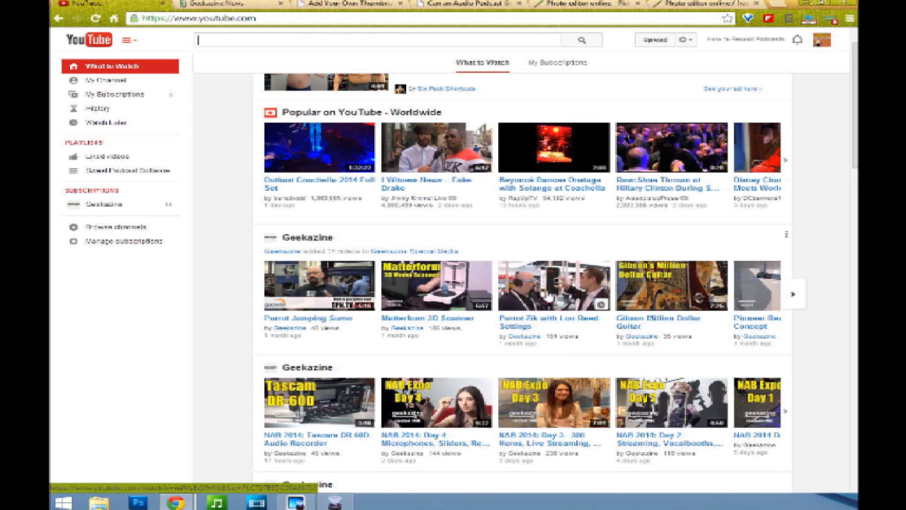
scroll(538, 308, "down", 3)
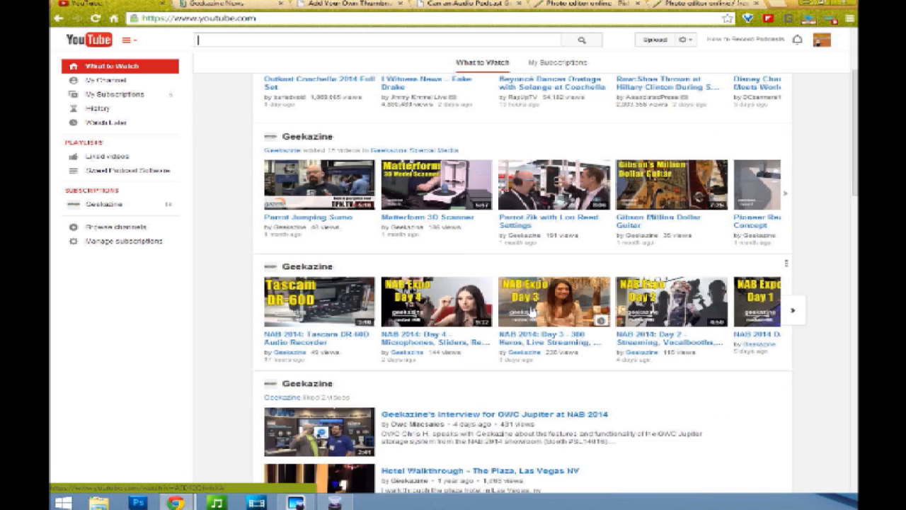
scroll(531, 309, "up", 1)
left_click(336, 42)
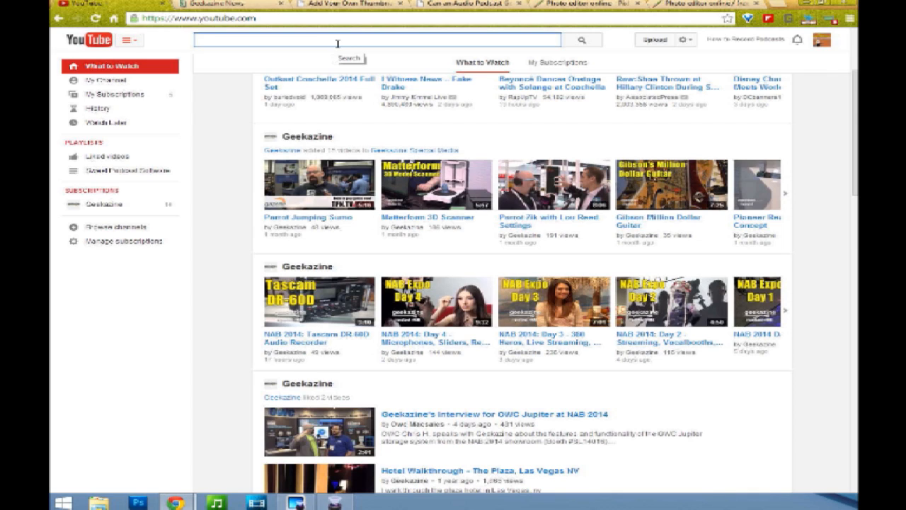
Step: Switch to the "Can an Audio Podcast Go Viral?" article and scroll through its content
left_click(469, 5)
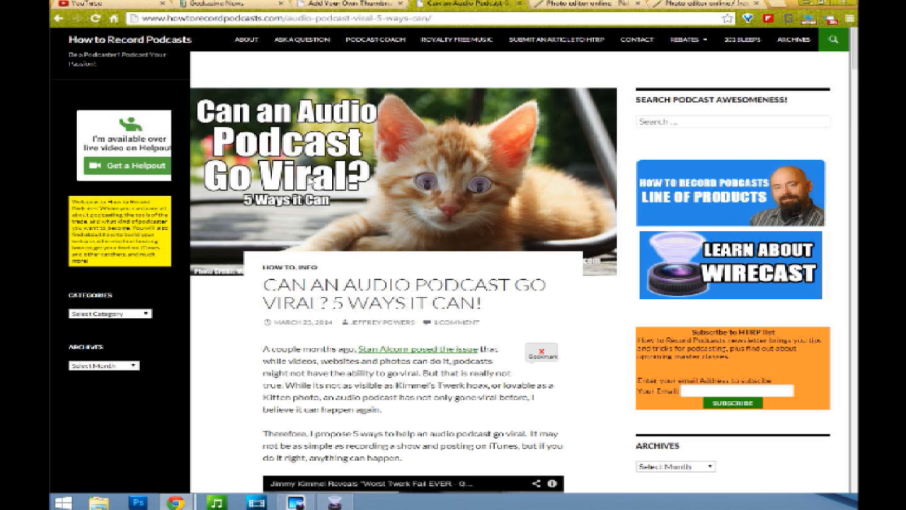
scroll(380, 196, "down", 3)
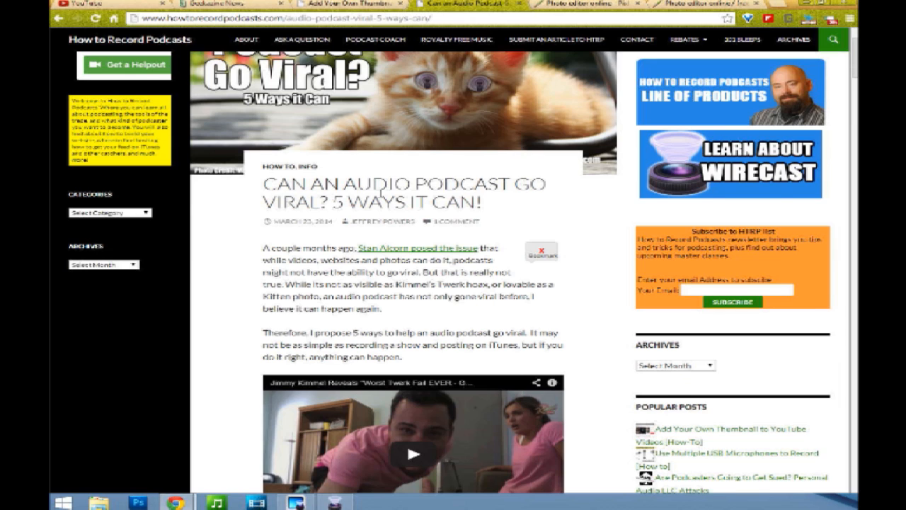
scroll(381, 193, "up", 3)
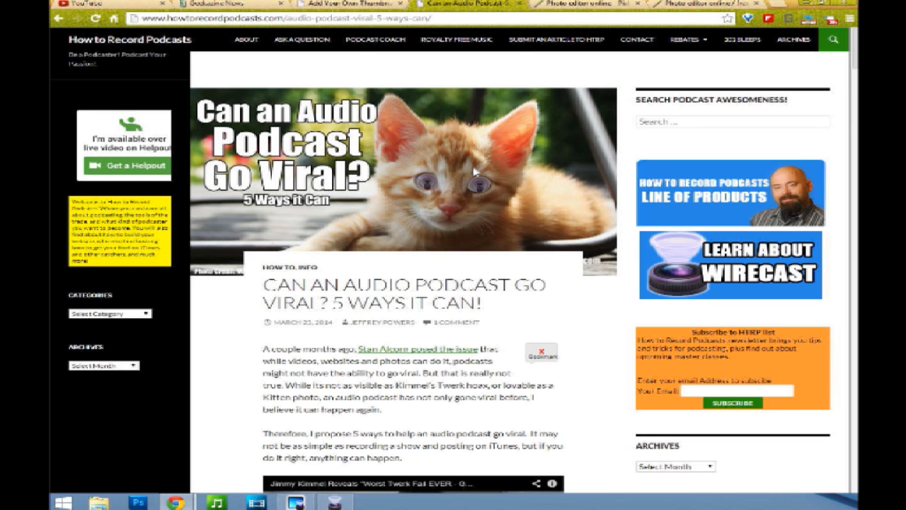
scroll(474, 171, "down", 15)
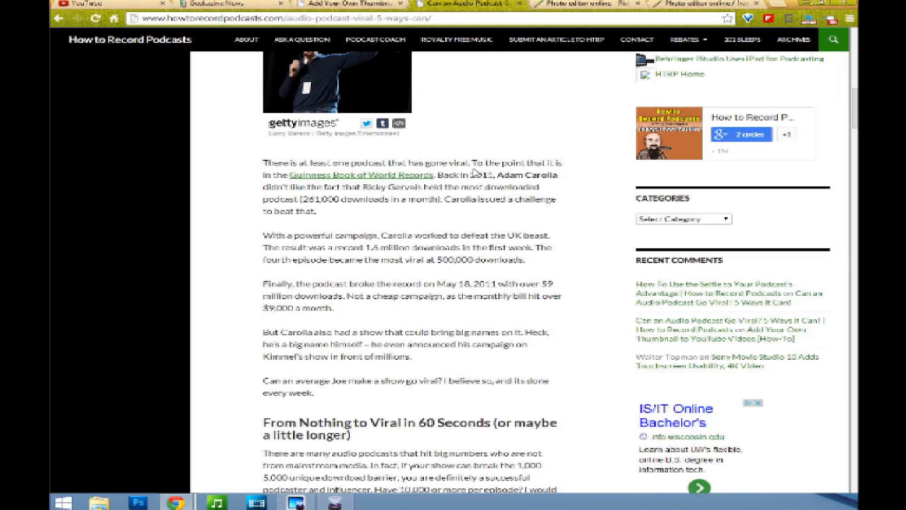
scroll(474, 172, "down", 6)
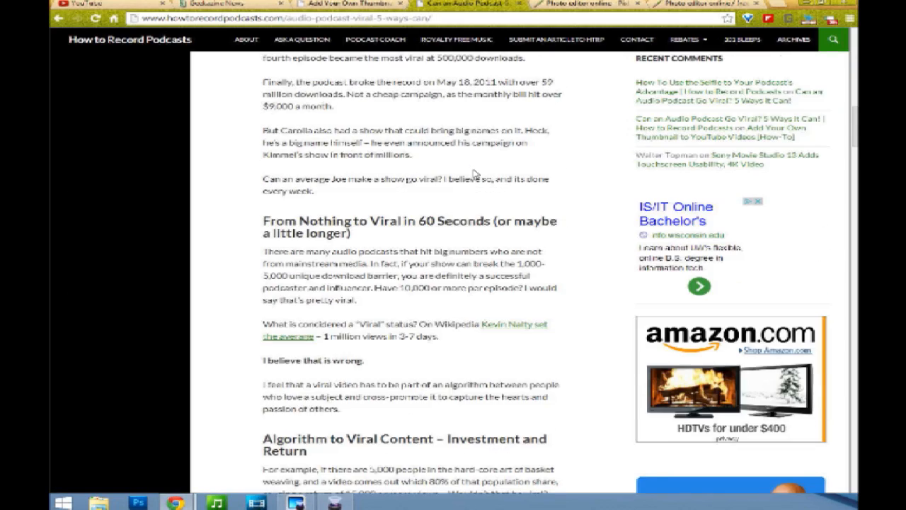
scroll(474, 173, "down", 5)
scroll(475, 171, "down", 12)
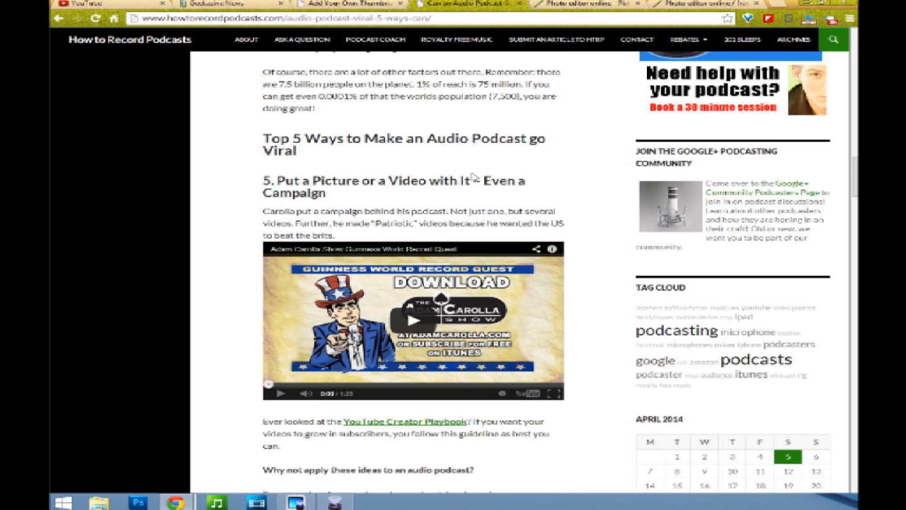
scroll(475, 176, "up", 20)
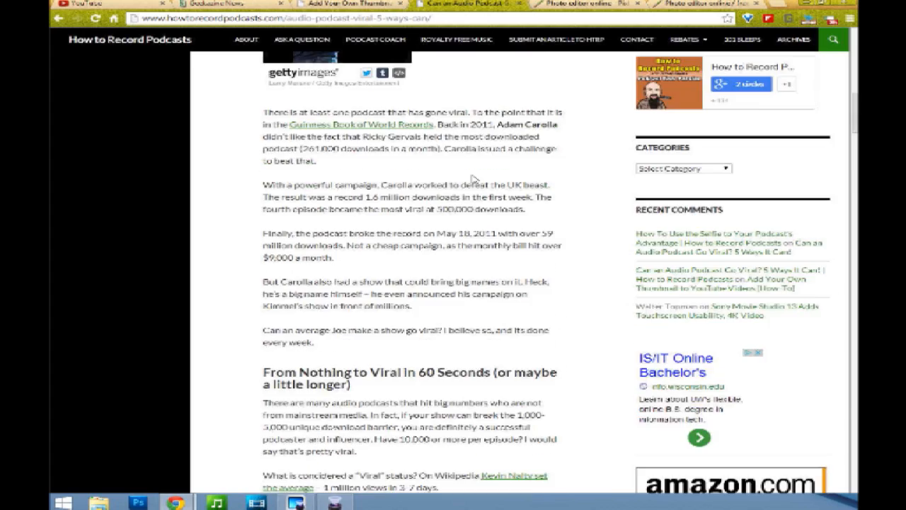
scroll(472, 172, "up", 3)
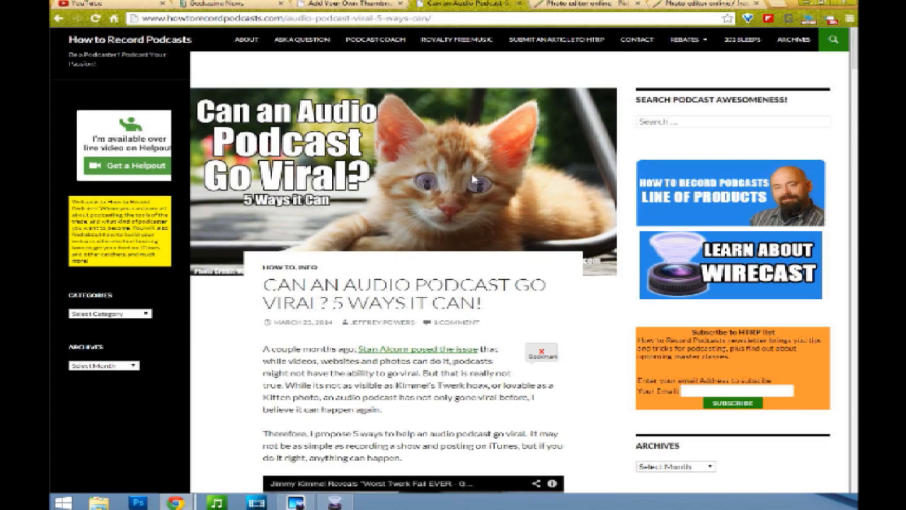
Step: Switch to the "Add Your Own Thumbnail to YouTube Videos" article and review its thumbnail steps
left_click(369, 5)
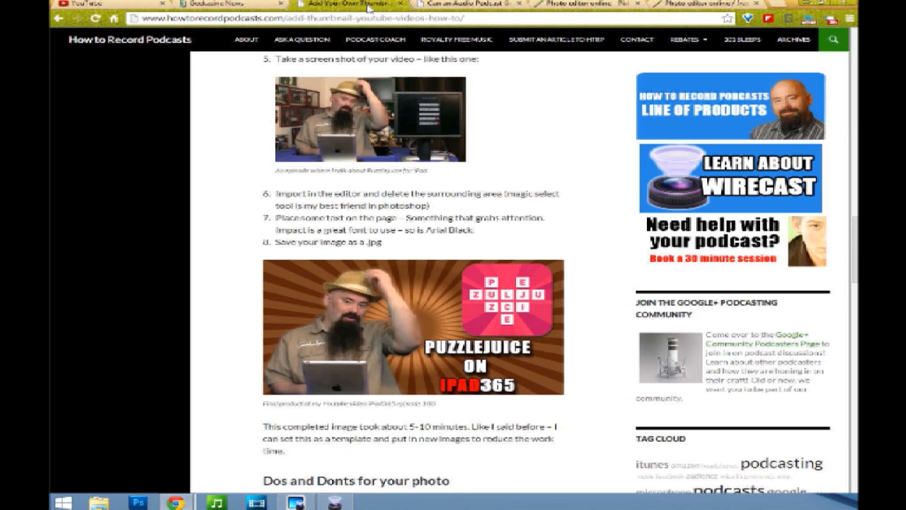
scroll(476, 192, "up", 7)
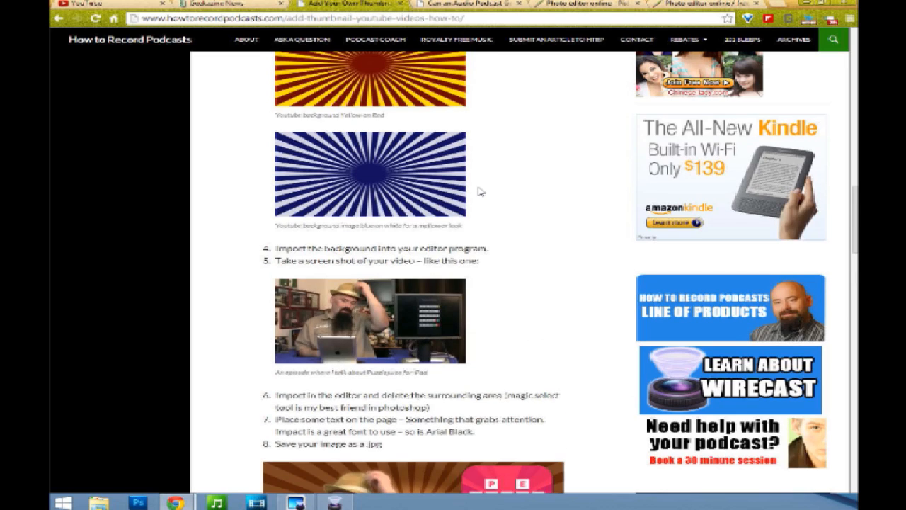
scroll(478, 188, "up", 3)
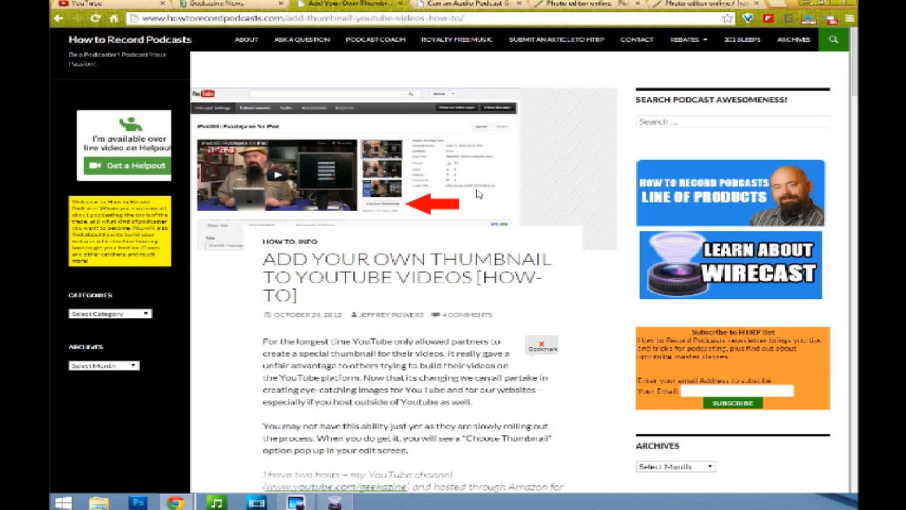
scroll(478, 193, "down", 2)
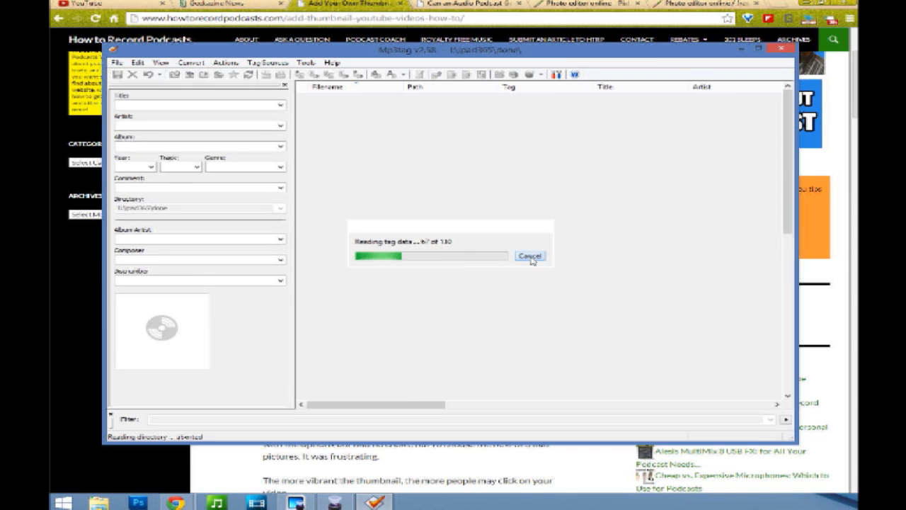
Step: In Mp3tag, replace the selected file's cover art with a JPG image from the done folder, then close the program
left_click(529, 257)
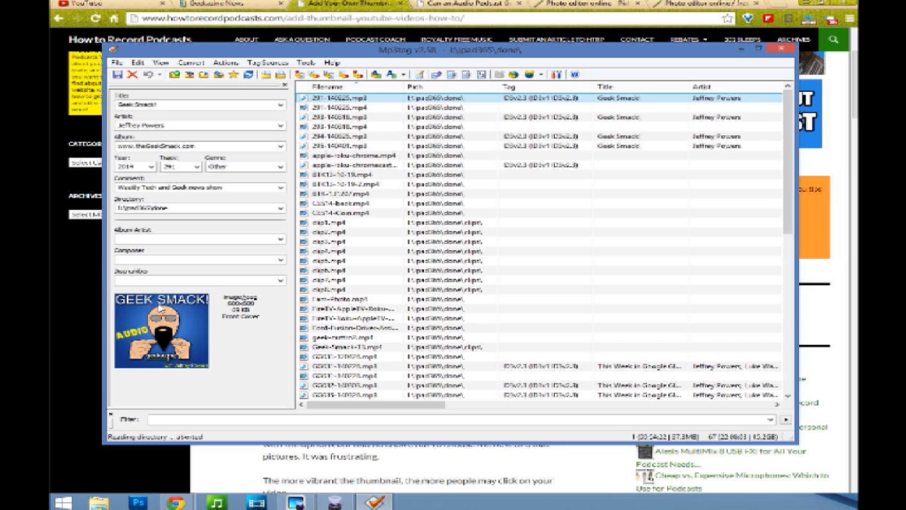
right_click(157, 321)
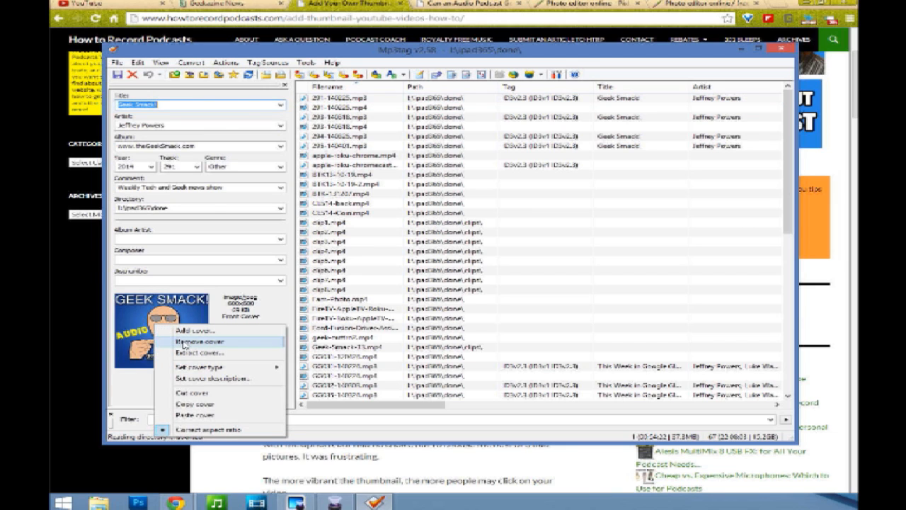
left_click(183, 342)
right_click(146, 327)
left_click(182, 344)
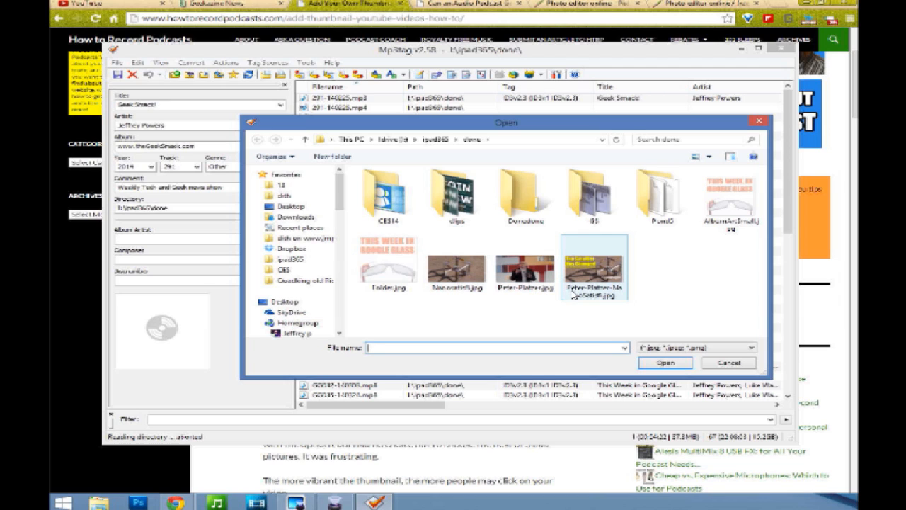
double_click(594, 273)
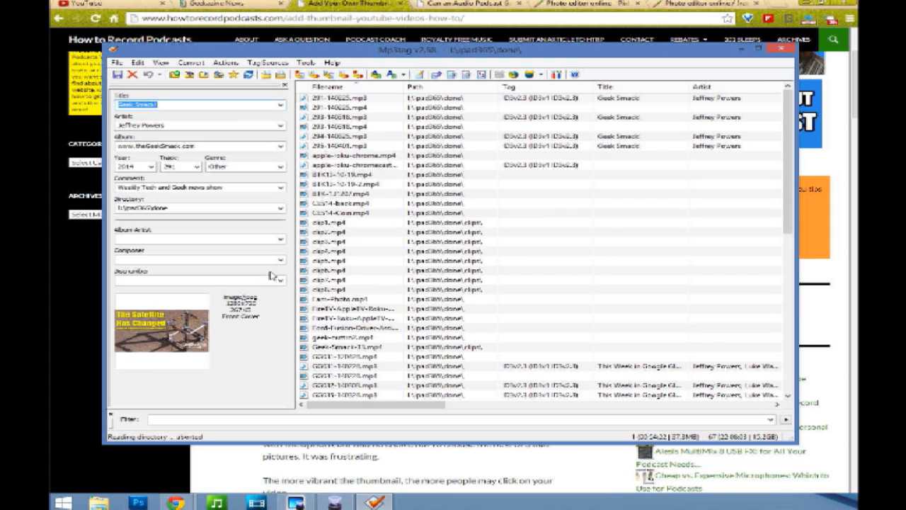
left_click(781, 48)
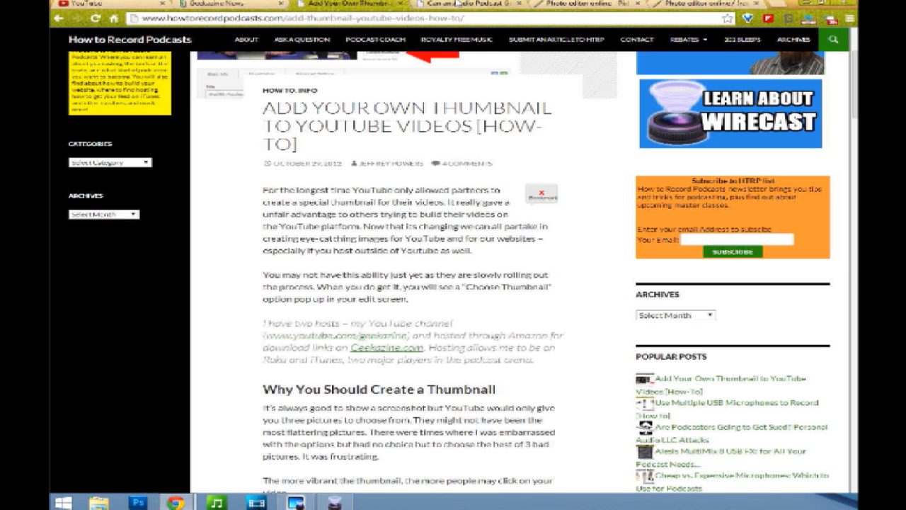
Step: Open Pixlr Editor and create a new blank image 1280 wide by 720 high
left_click(562, 6)
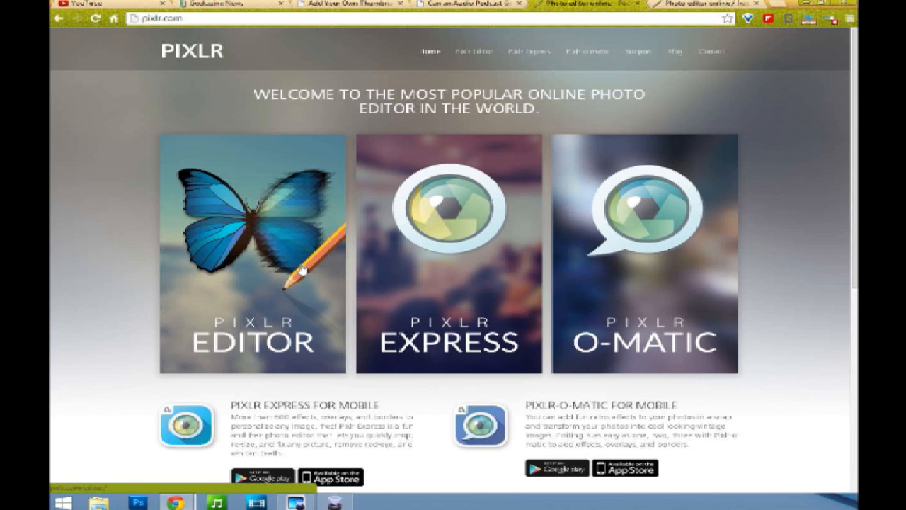
left_click(239, 235)
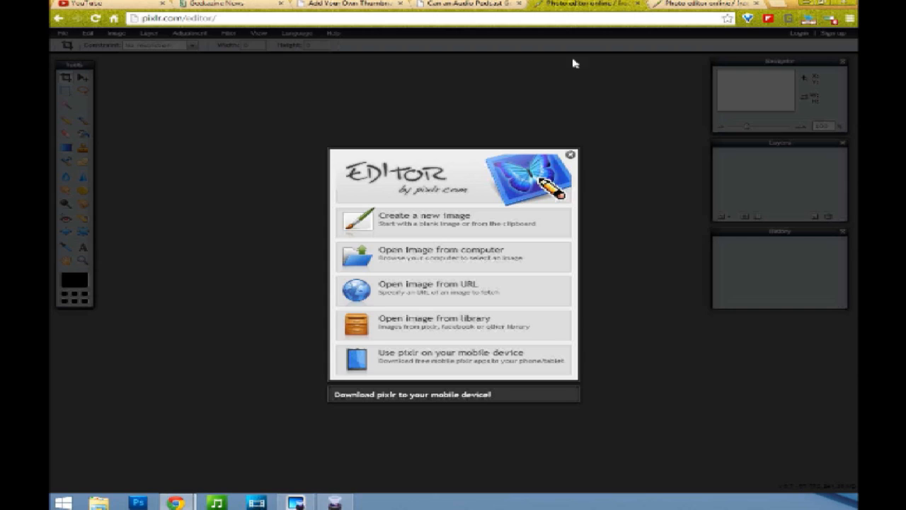
left_click(448, 229)
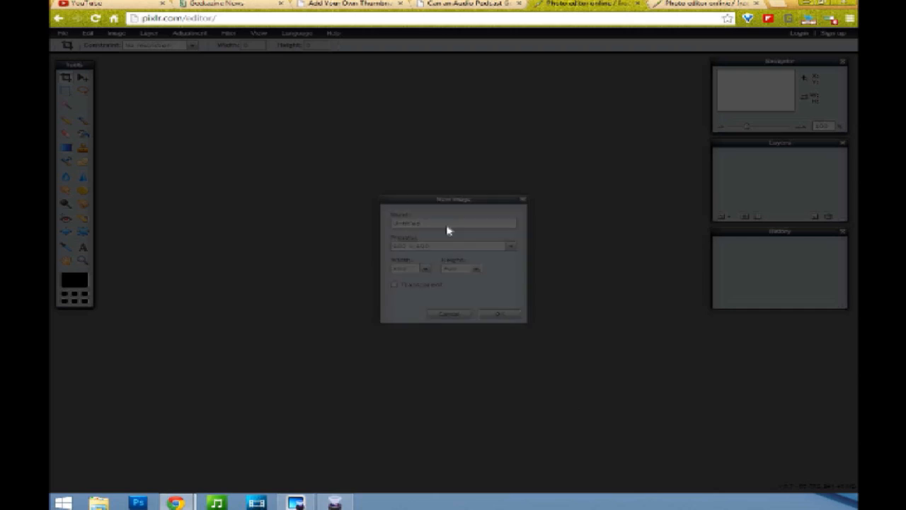
left_click_drag(415, 269, 381, 276)
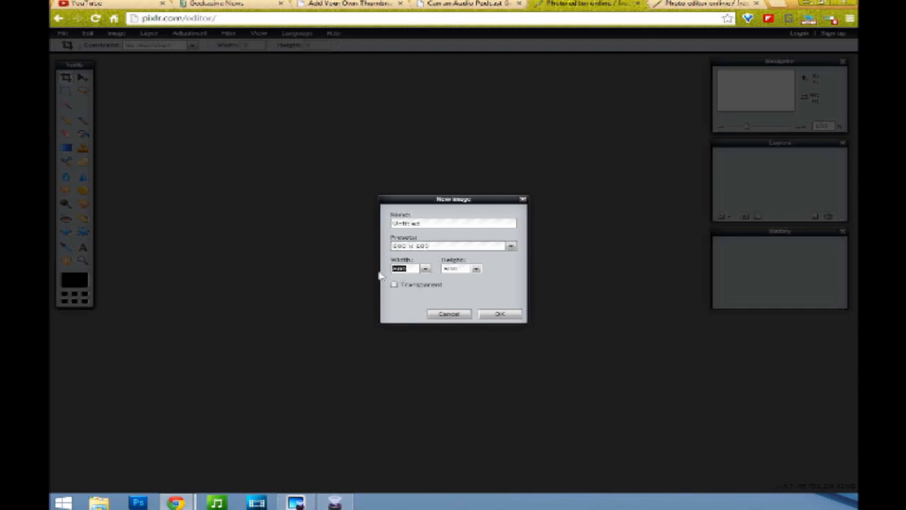
type("1280")
left_click_drag(462, 269, 425, 275)
type("720")
left_click(506, 315)
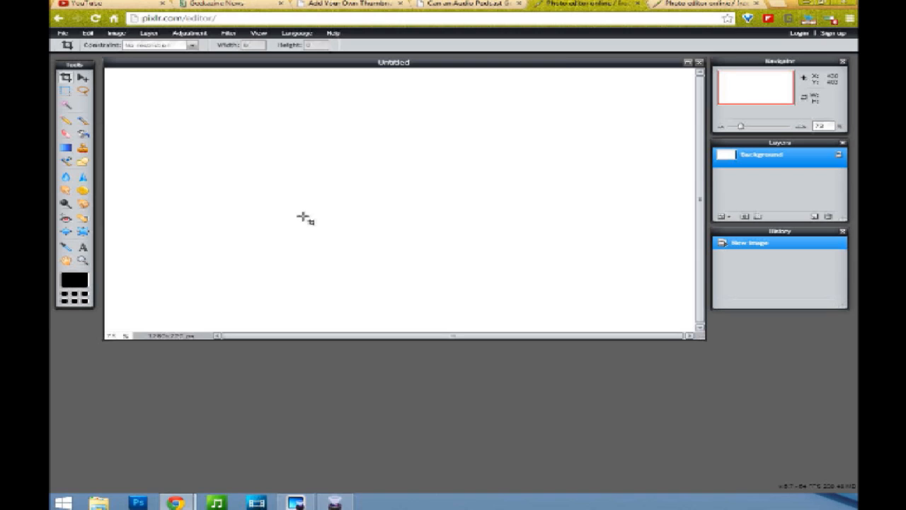
Step: Compare the finished Sony Movie Studio thumbnail in the other editor tab with the video's YouTube edit page
left_click(638, 6)
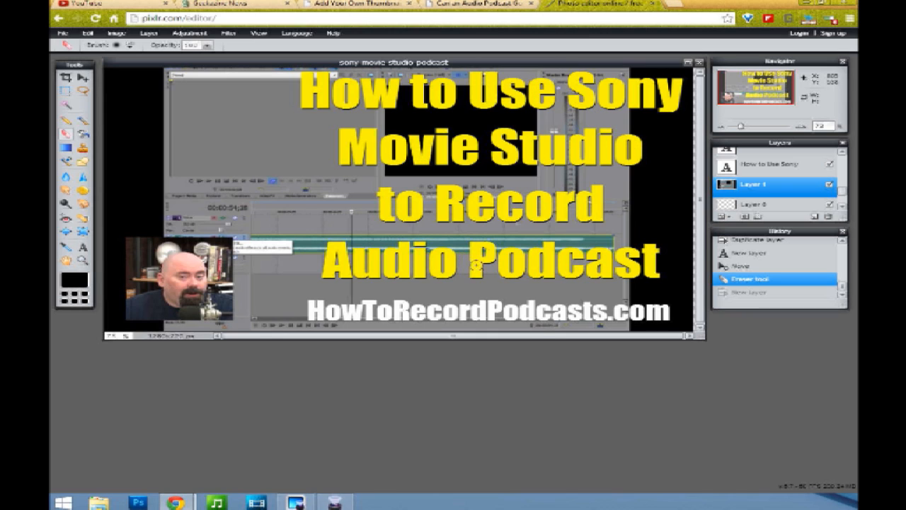
left_click(106, 4)
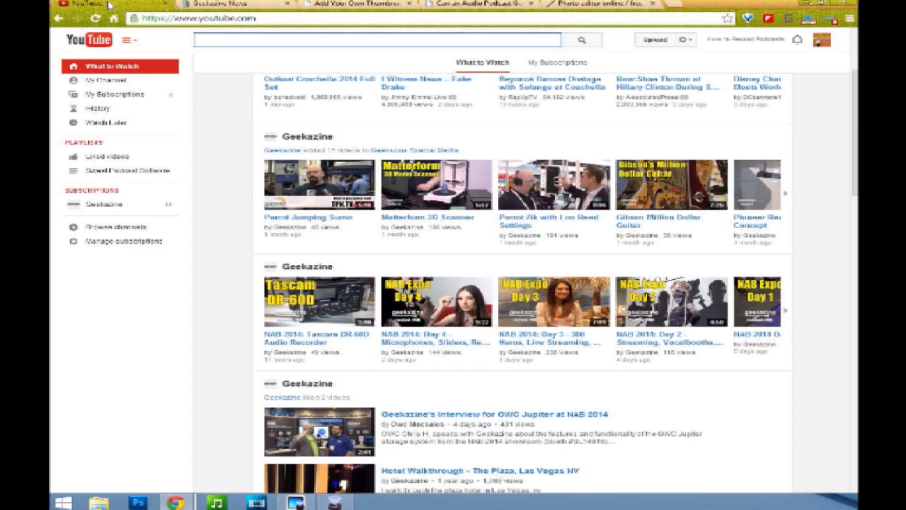
left_click(60, 20)
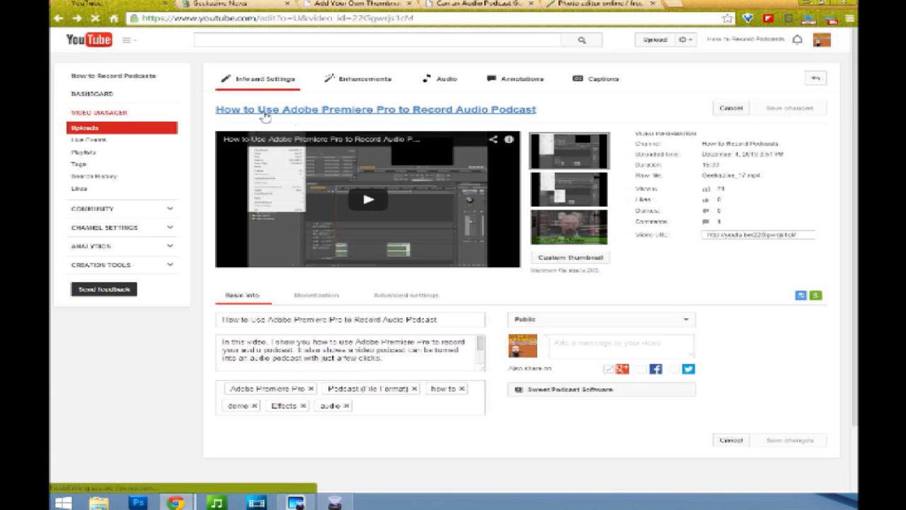
Step: Return to the image editor and hide the Sony Movie Studio screenshot layer in the thumbnail
left_click(594, 4)
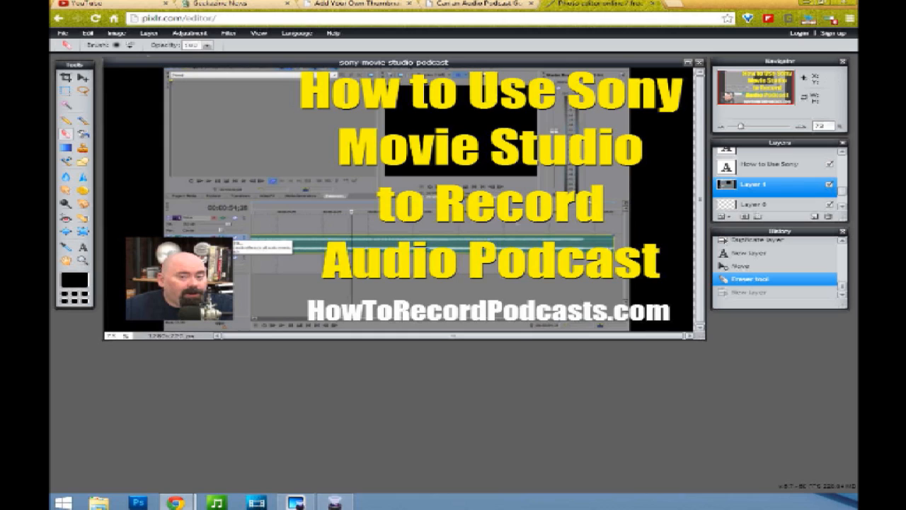
left_click(64, 35)
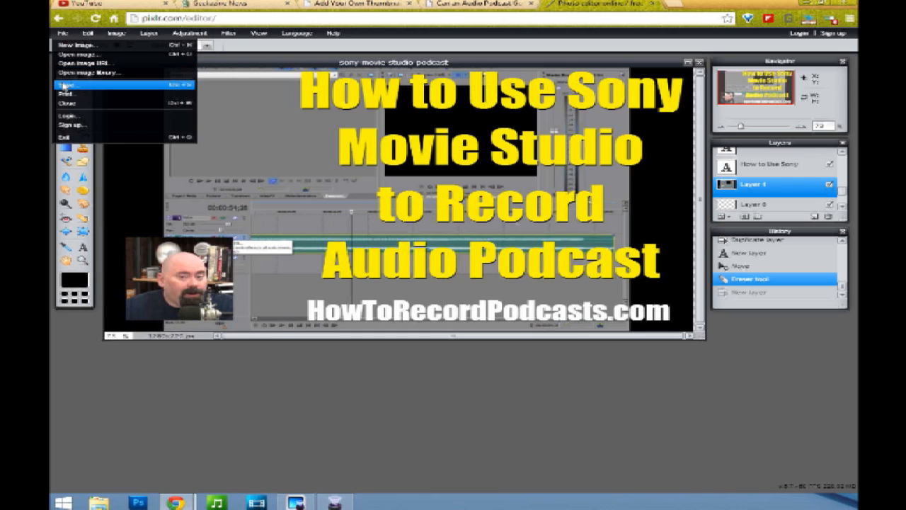
left_click(64, 36)
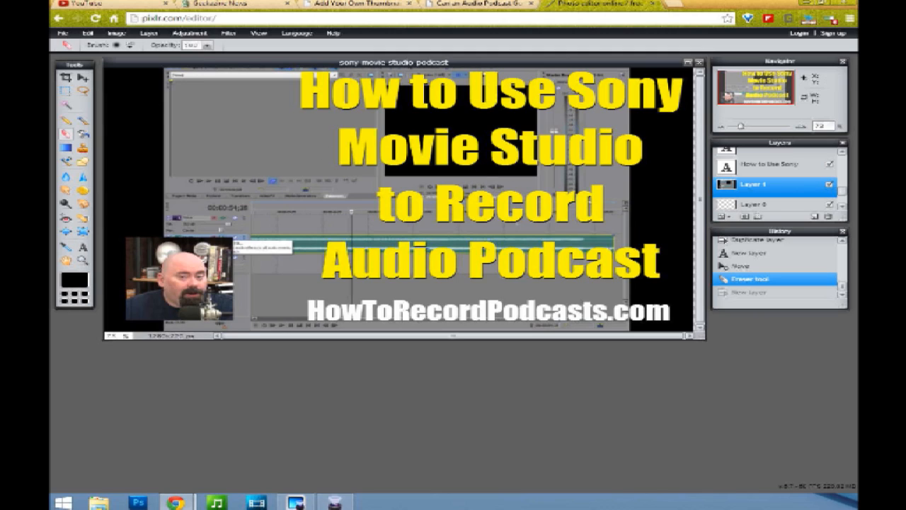
left_click(83, 78)
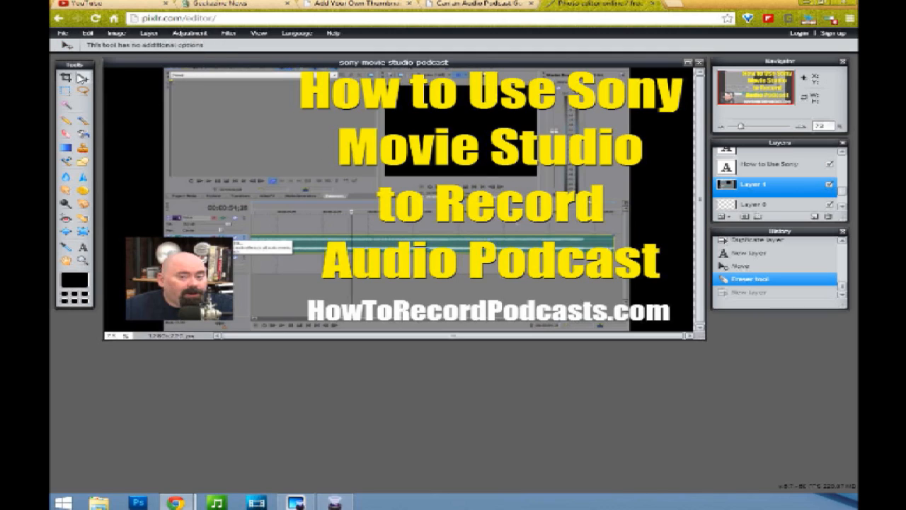
left_click(829, 186)
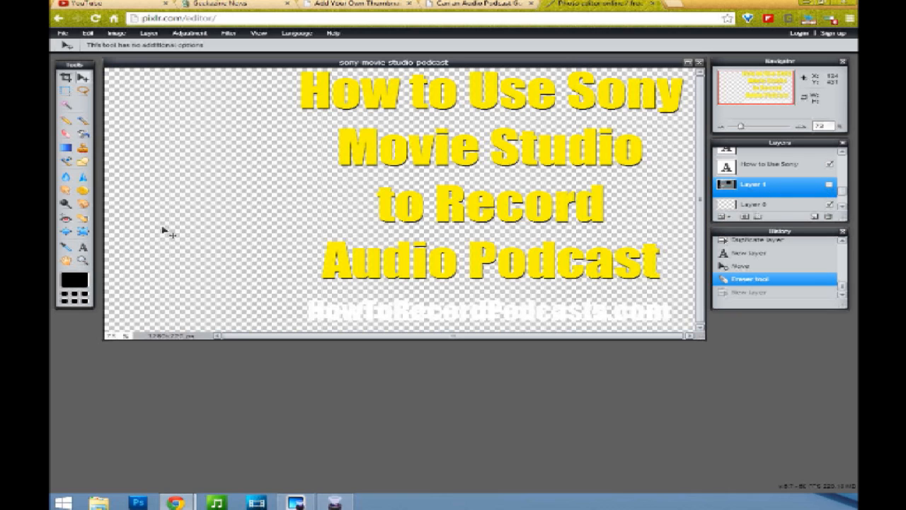
Step: Open the YouTube home page and scroll through the recommended videos
left_click(92, 5)
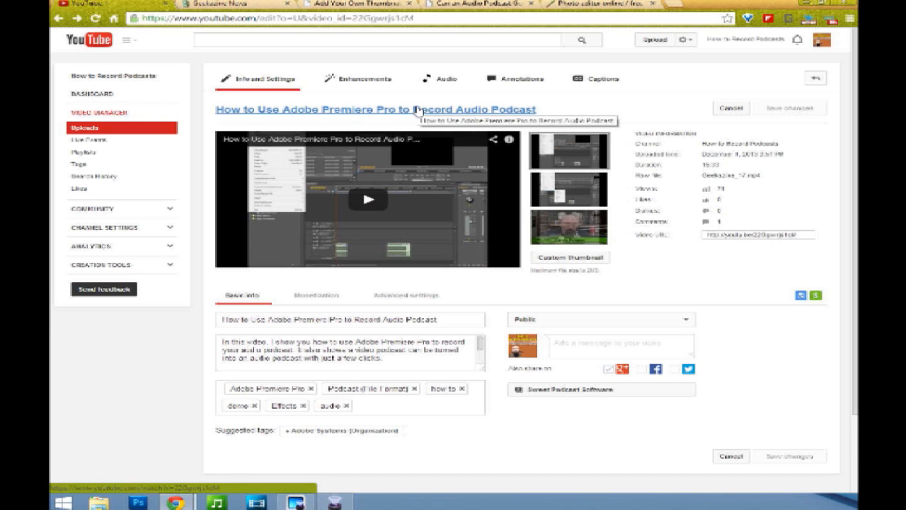
left_click(92, 41)
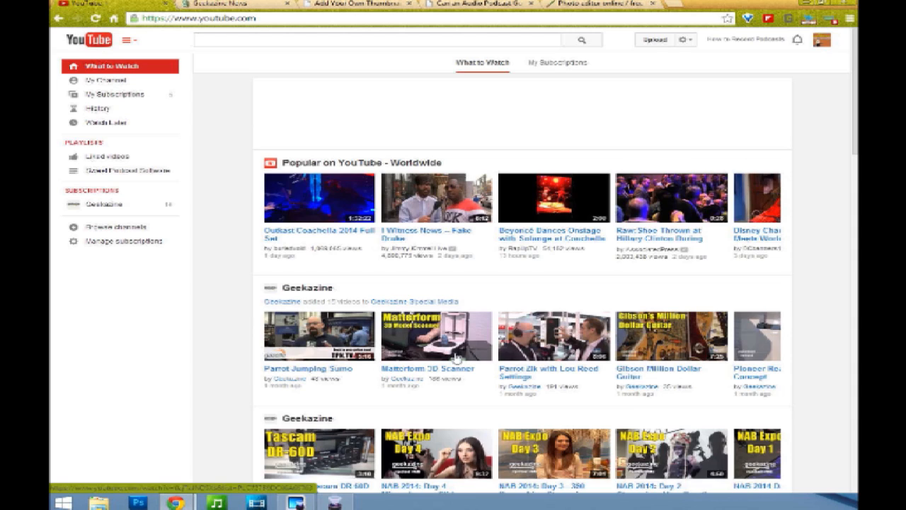
scroll(455, 358, "down", 2)
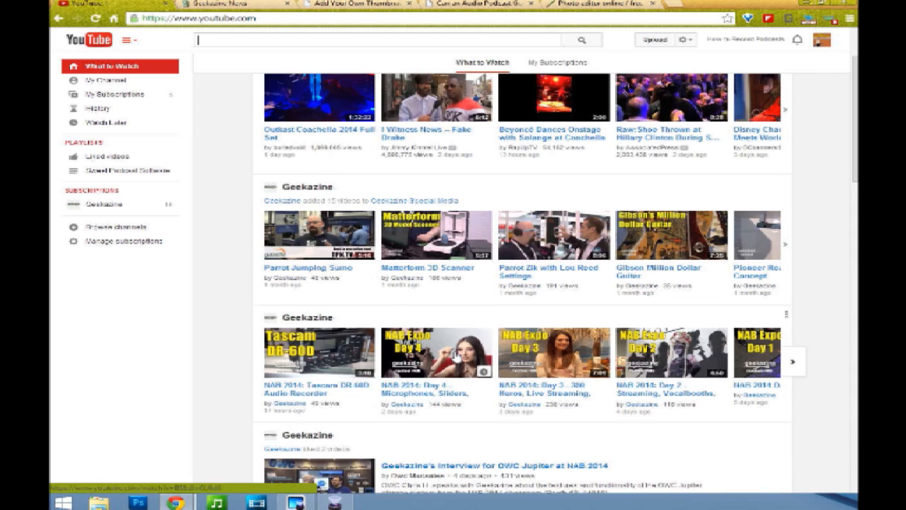
scroll(333, 316, "down", 1)
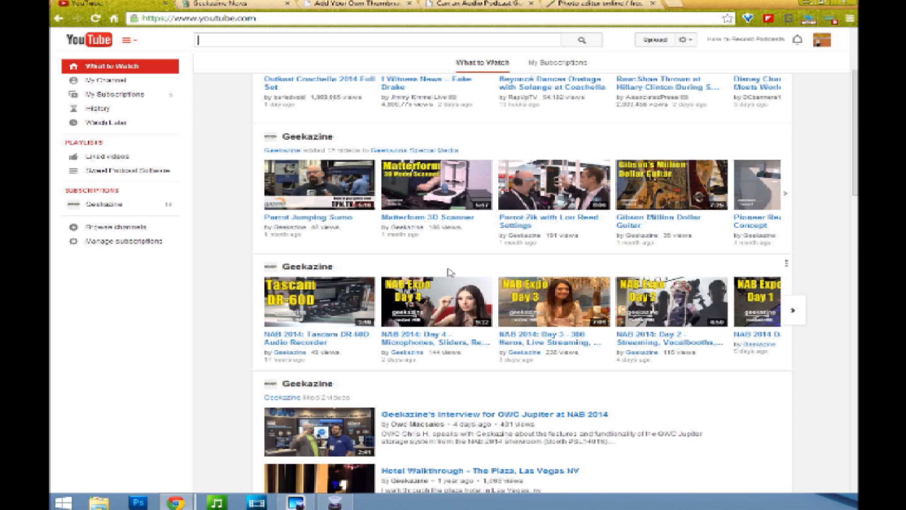
Step: Paste the copied Adobe Premiere Pro screenshot as a new layer and move it into place behind the title
left_click(592, 10)
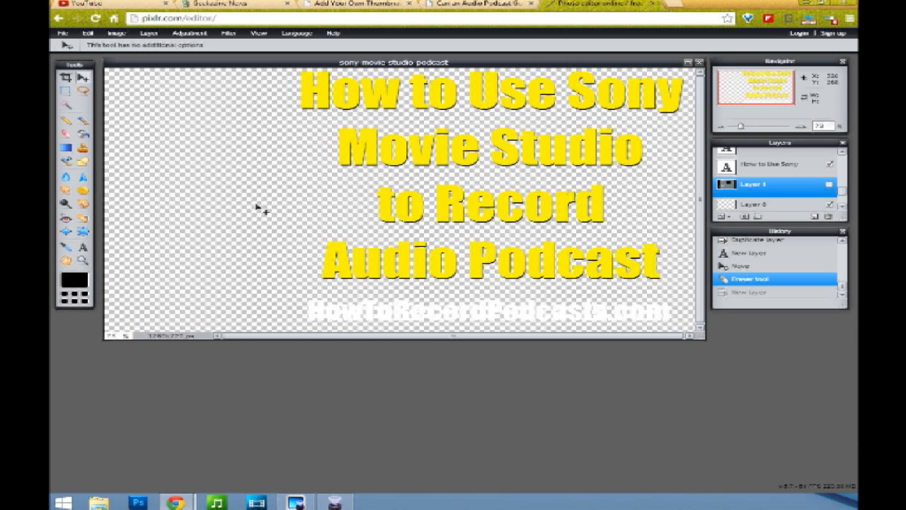
key("ctrl+v")
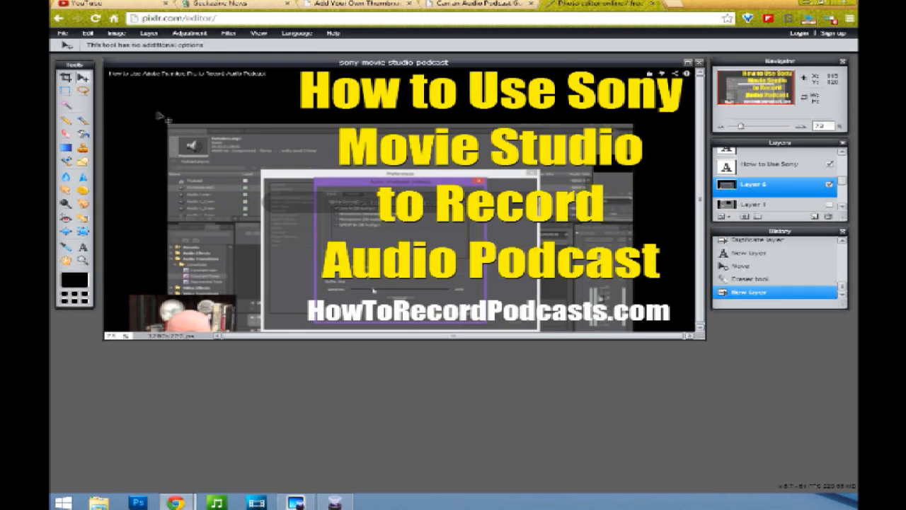
left_click_drag(293, 280, 282, 225)
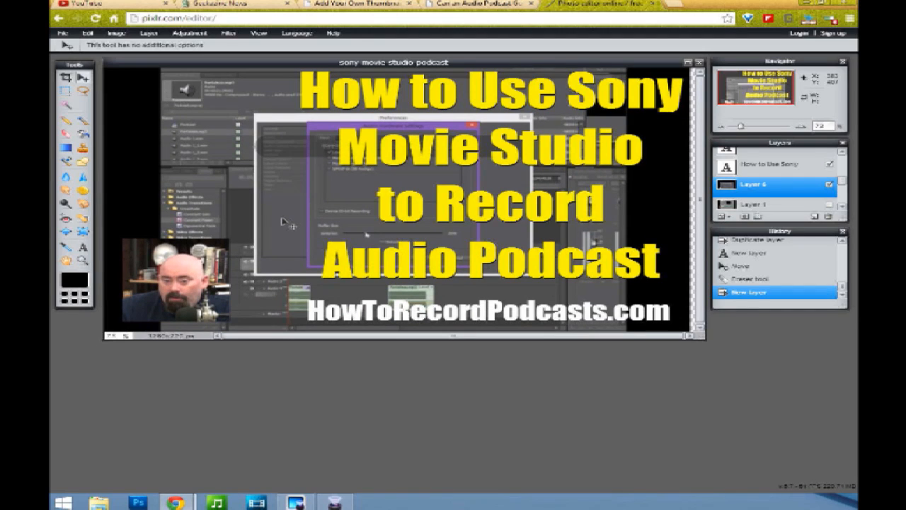
left_click_drag(283, 222, 283, 221)
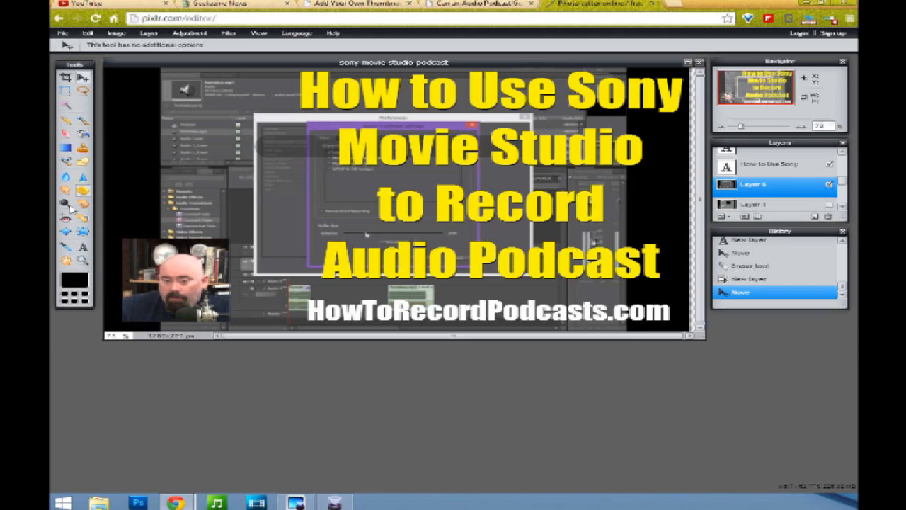
Step: Edit the title text layer, replacing "Sony" with "Adobe" on the first line
left_click(83, 246)
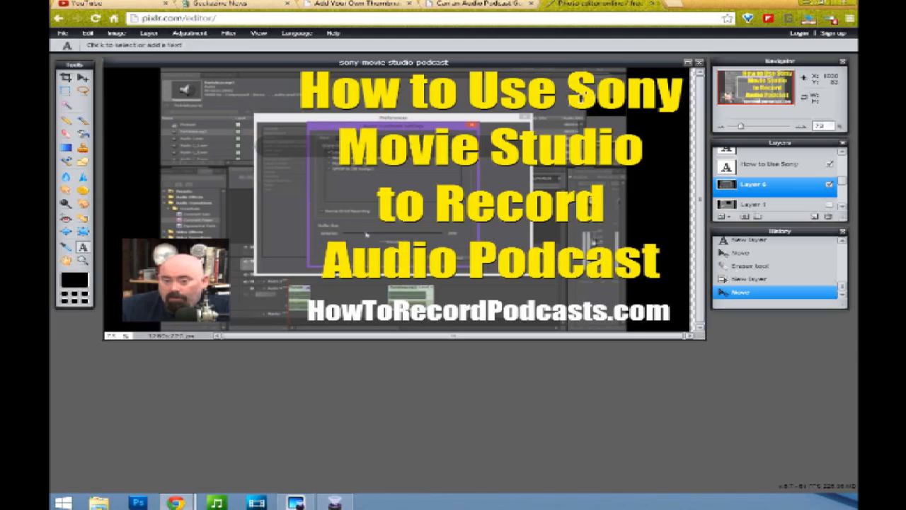
left_click(841, 153)
left_click(842, 153)
left_click(842, 153)
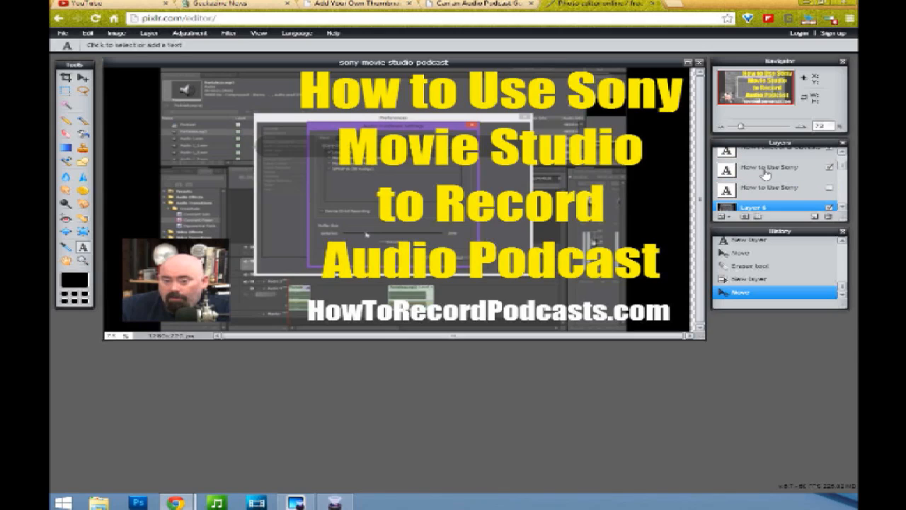
left_click(765, 174)
left_click(570, 89)
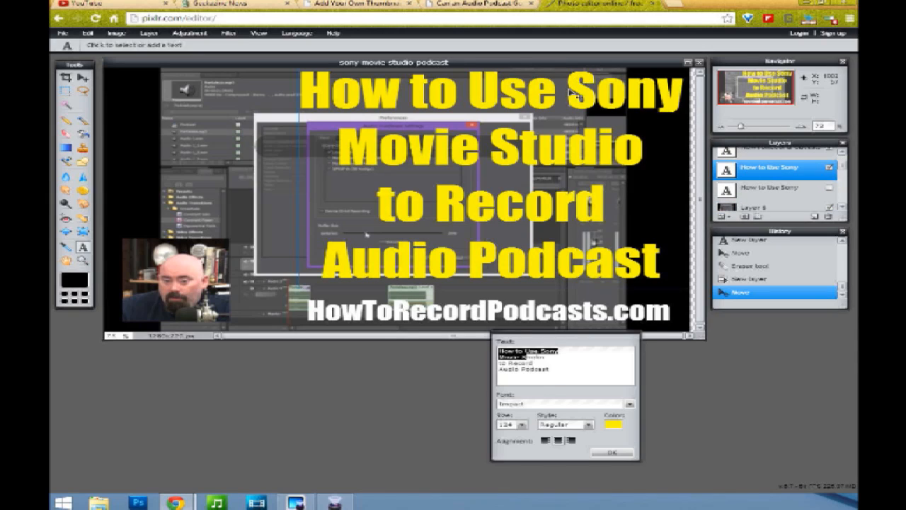
left_click(544, 351)
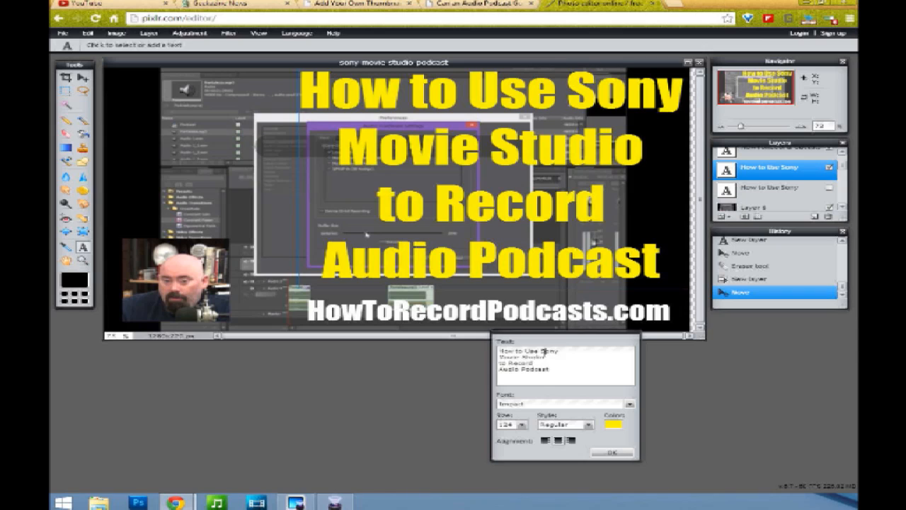
key("Delete")
key("Delete")
key("Delete")
key("Delete")
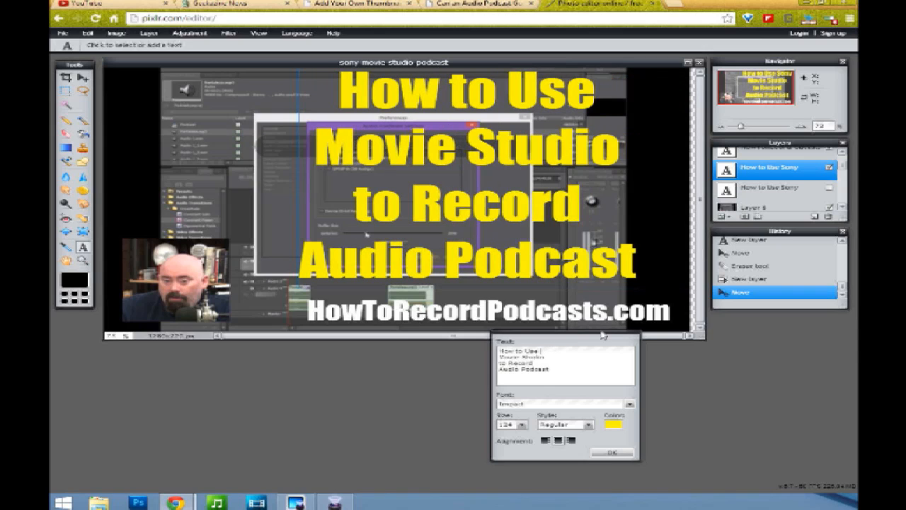
type("Adobe")
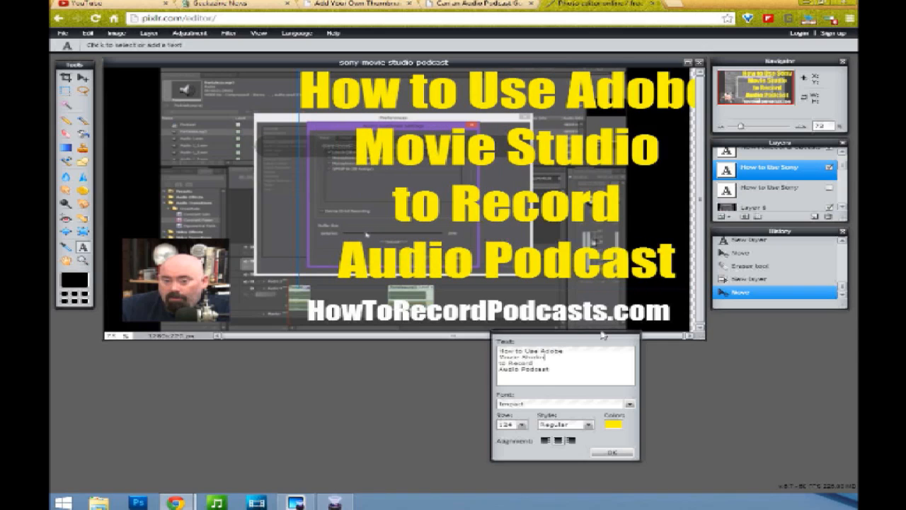
Step: Change the second line to "Premiere Pro" and the last line to "Audio Podcasts", then apply the text
key("shift+Home")
type("Prem")
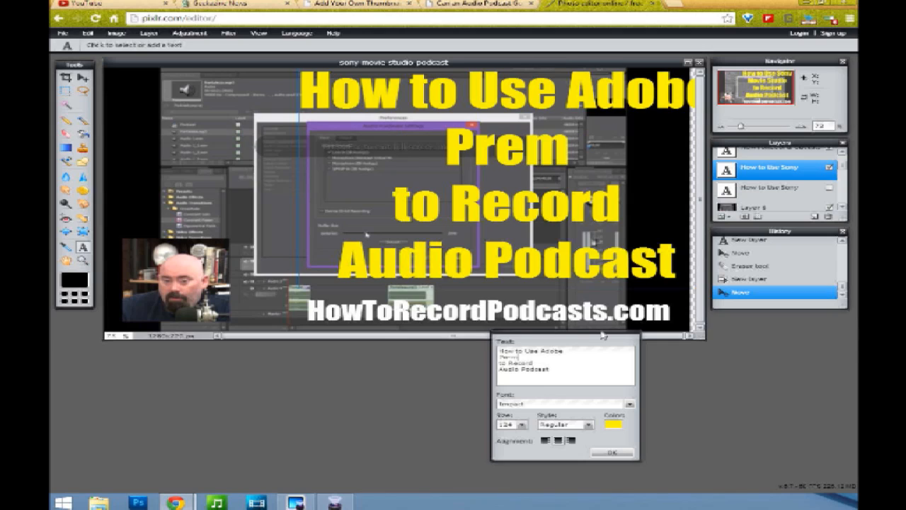
type("iere Pro")
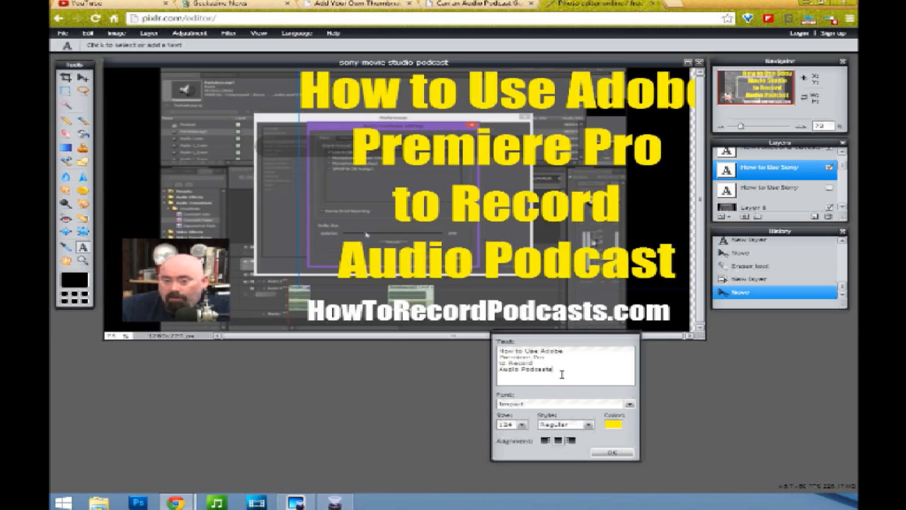
type("s")
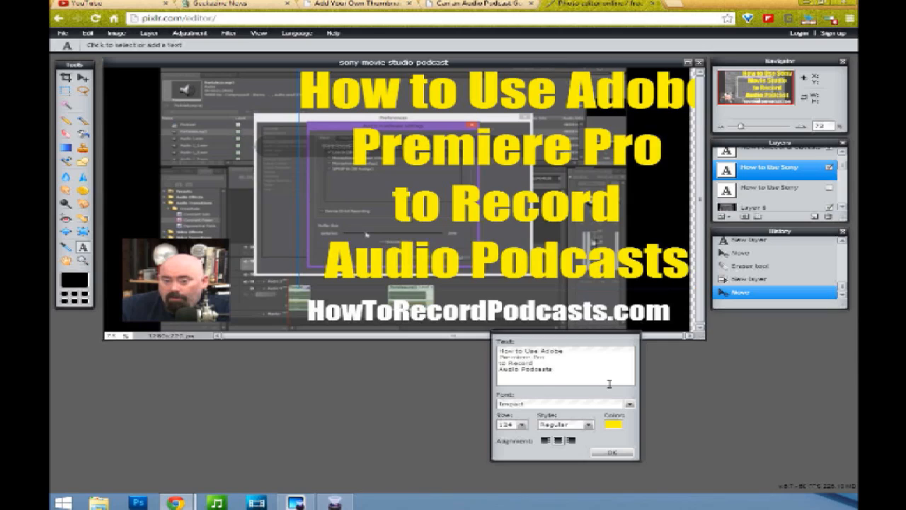
left_click(609, 453)
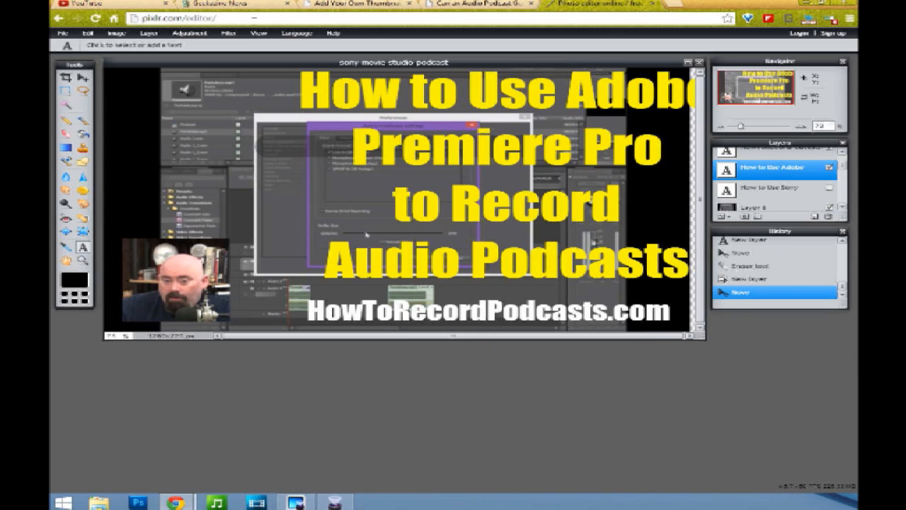
Step: Shift the title text left so it fits within the canvas
left_click(83, 78)
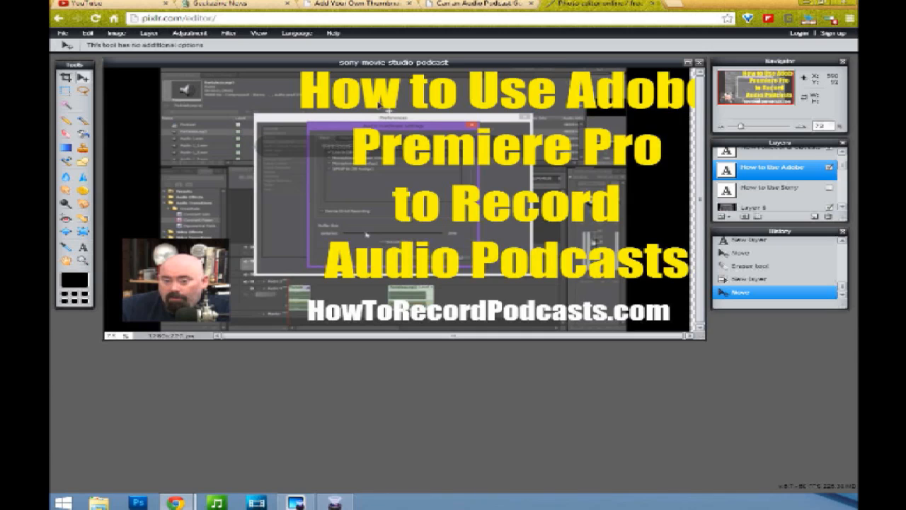
left_click_drag(487, 102, 464, 103)
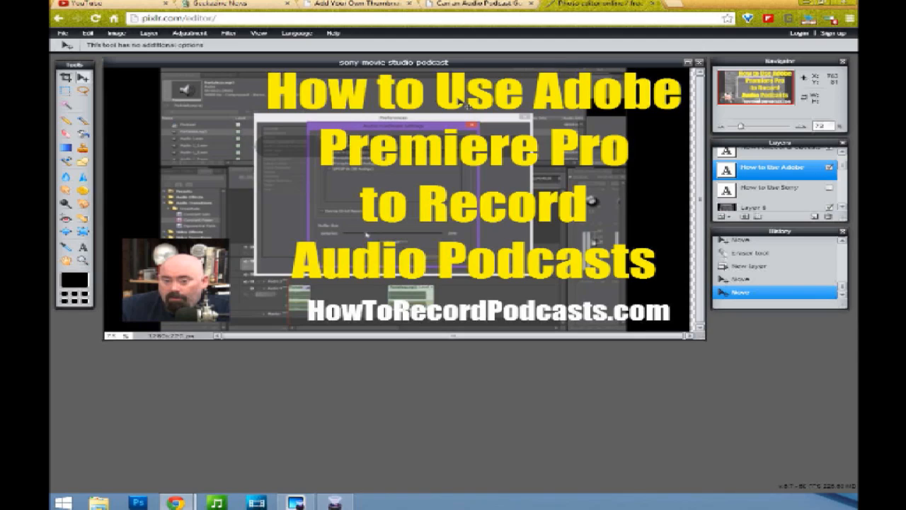
left_click(90, 5)
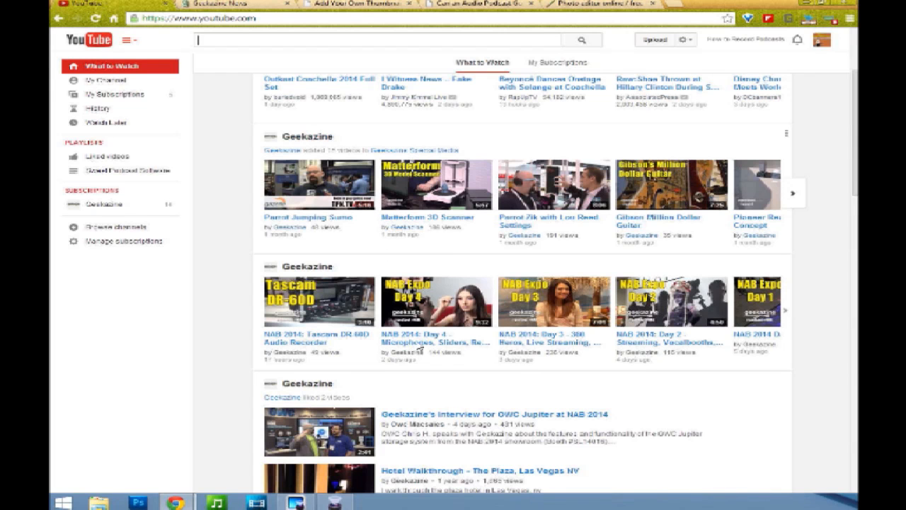
scroll(446, 392, "down", 1)
scroll(446, 391, "down", 1)
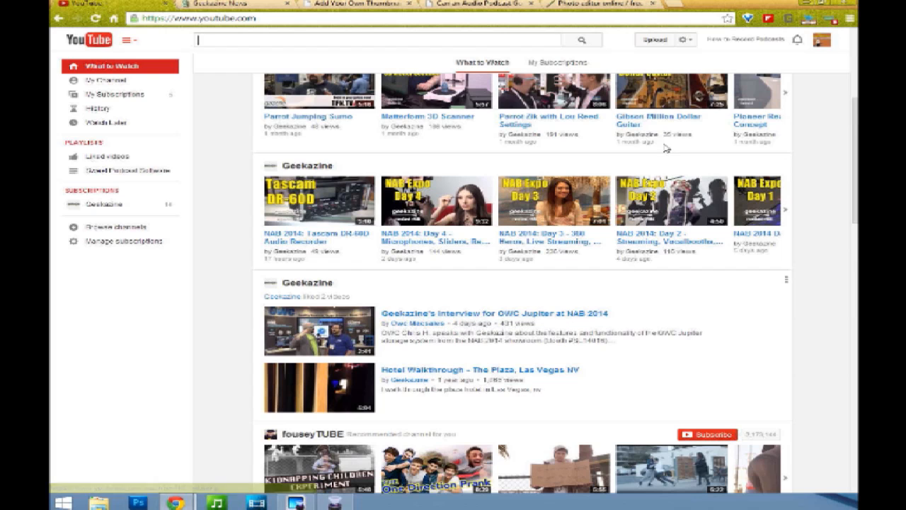
left_click(595, 6)
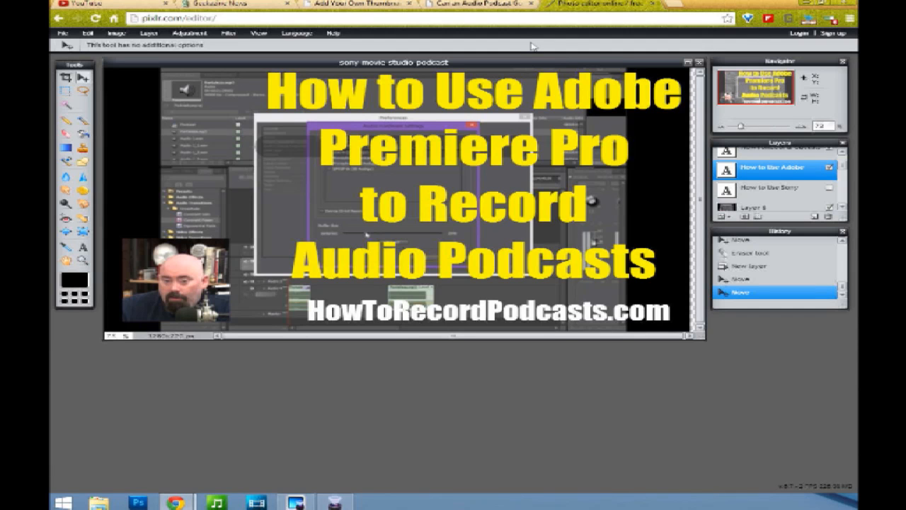